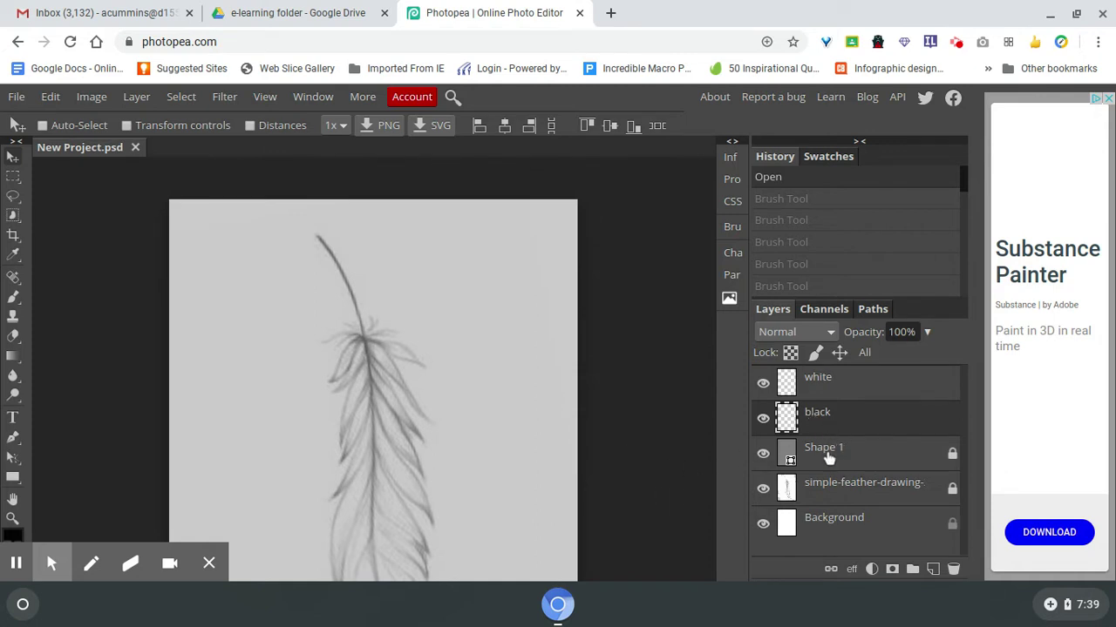
Check what the Shape 1 and feather drawing layers contribute by hiding and showing each one
{"action": "left_click", "coordinate": [765, 455]}
{"action": "left_click", "coordinate": [765, 455]}
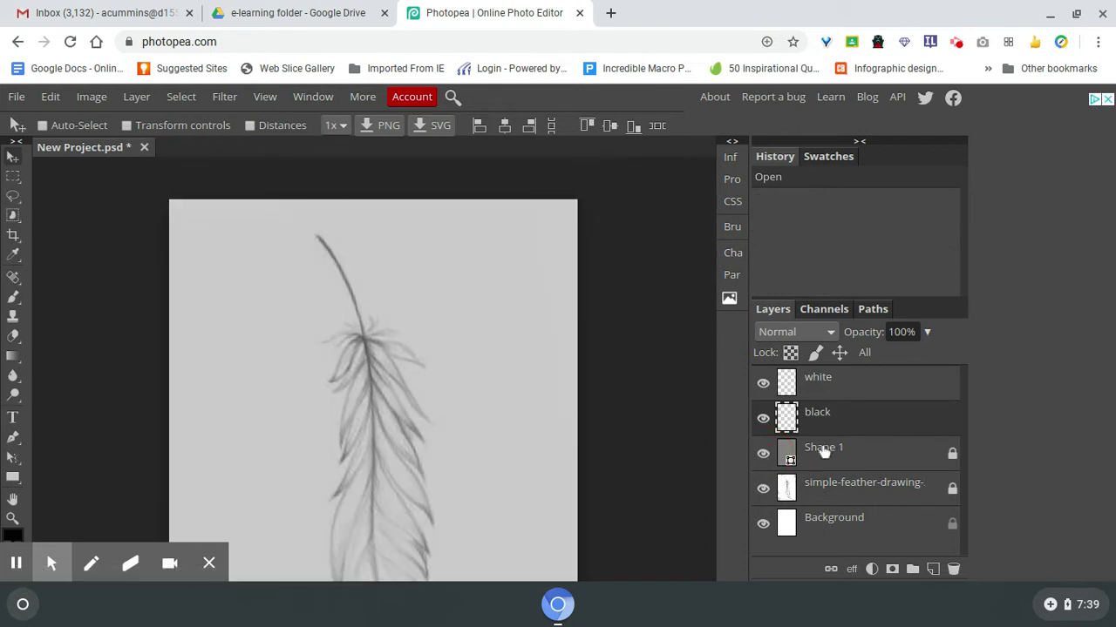
{"action": "left_click", "coordinate": [763, 490]}
{"action": "left_click", "coordinate": [764, 491]}
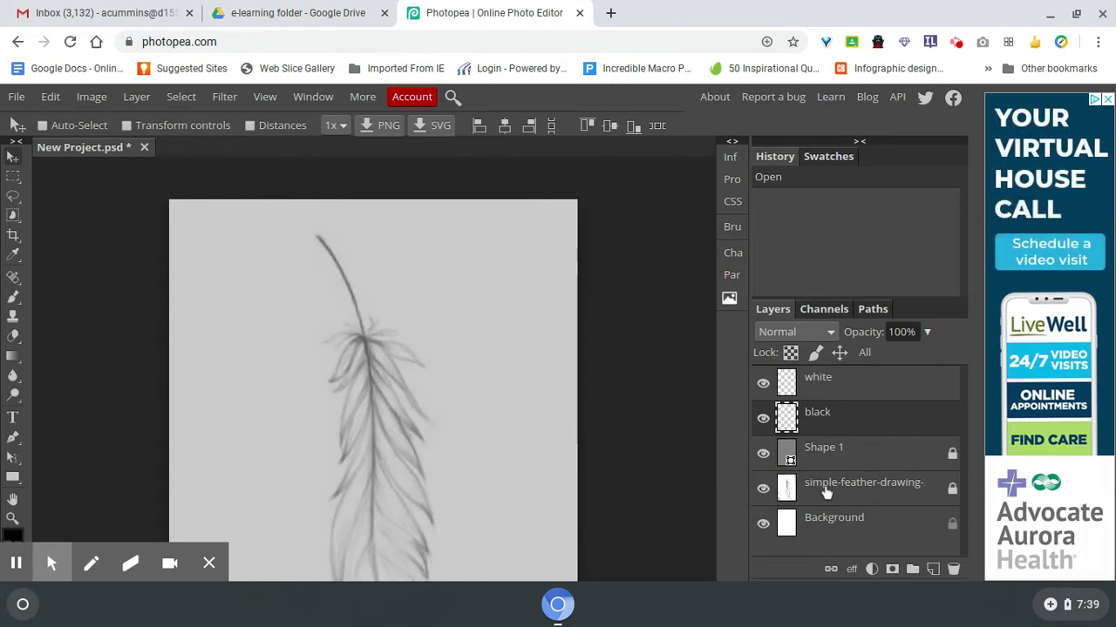
Confirm black 030303 as the foreground color and activate the Brush tool
{"action": "left_click", "coordinate": [14, 536]}
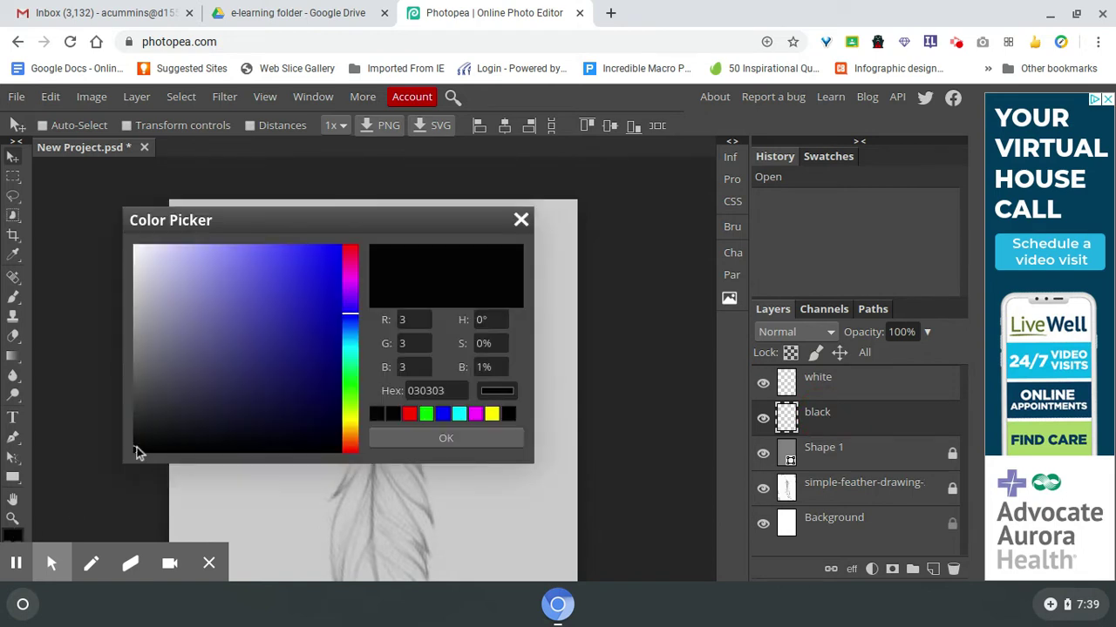
{"action": "left_click", "coordinate": [465, 438]}
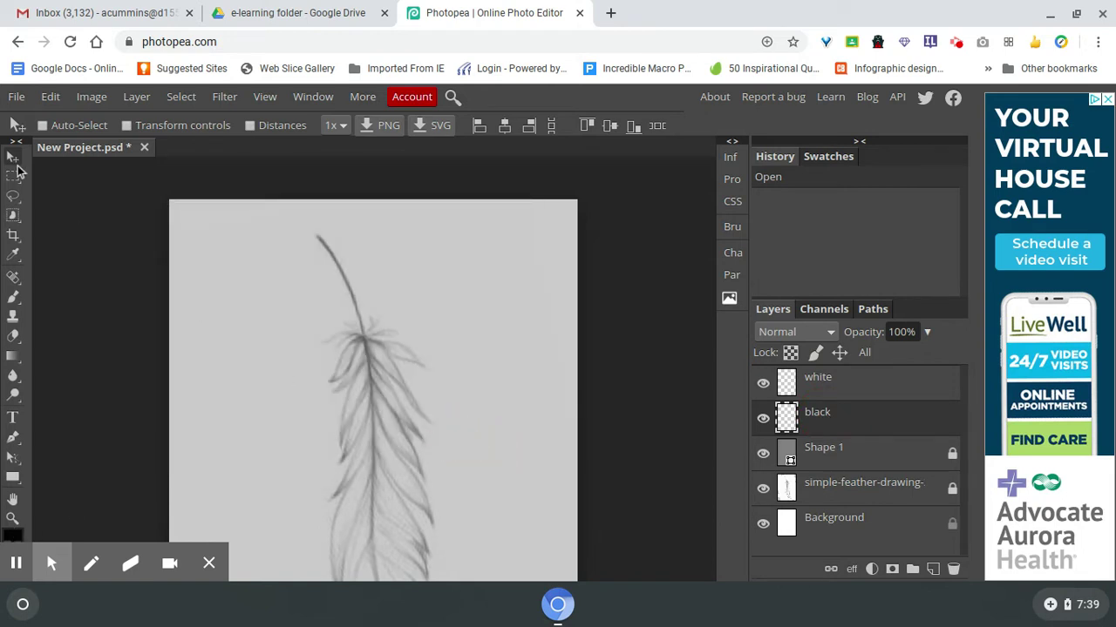
{"action": "left_click", "coordinate": [14, 297]}
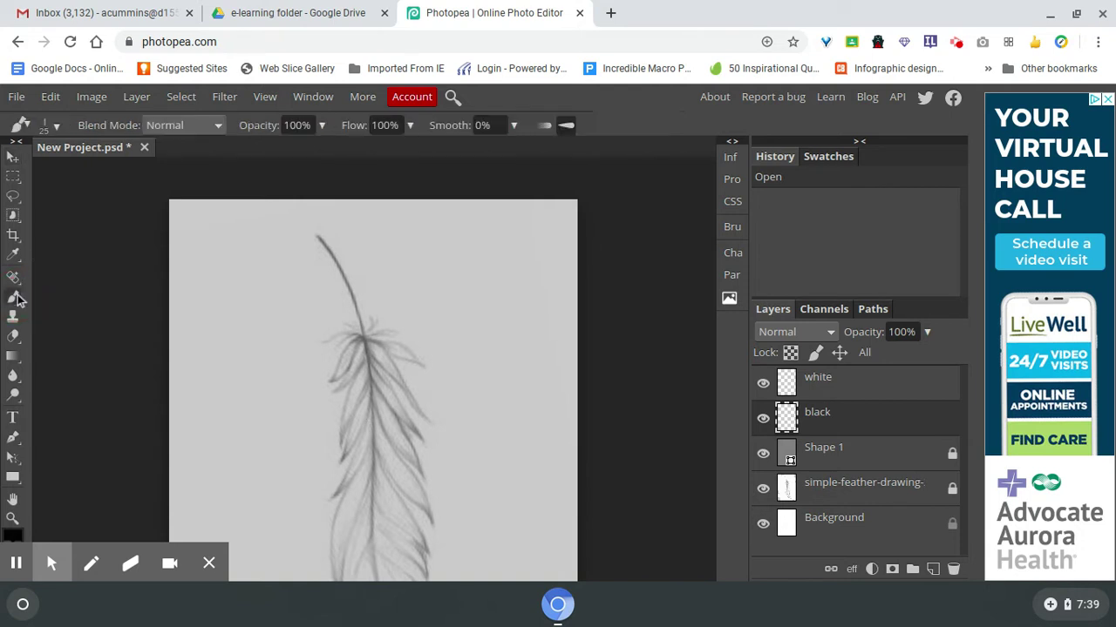
Compare the brush tips, choose the textured 100 px tip, and set its angle to 65°
{"action": "left_click", "coordinate": [733, 231]}
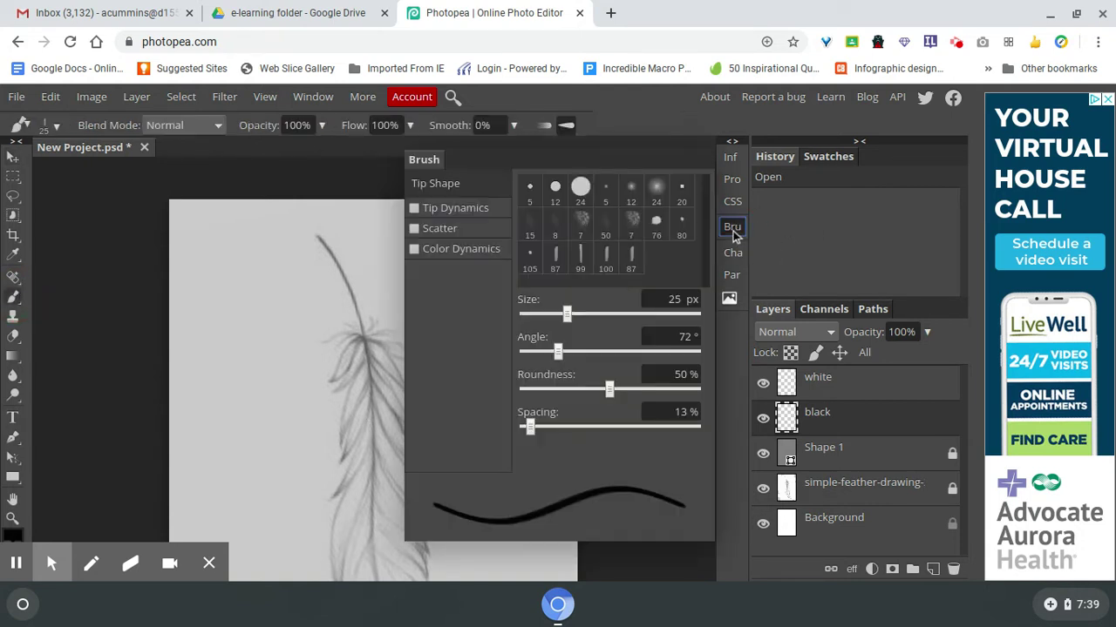
{"action": "left_click", "coordinate": [530, 192]}
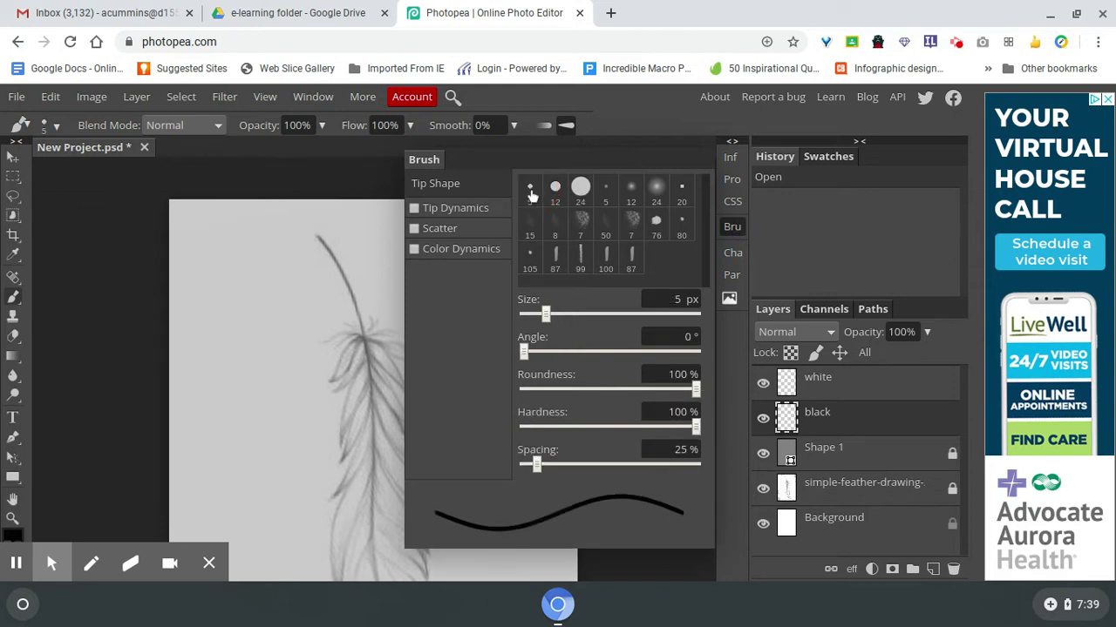
{"action": "left_click", "coordinate": [632, 192]}
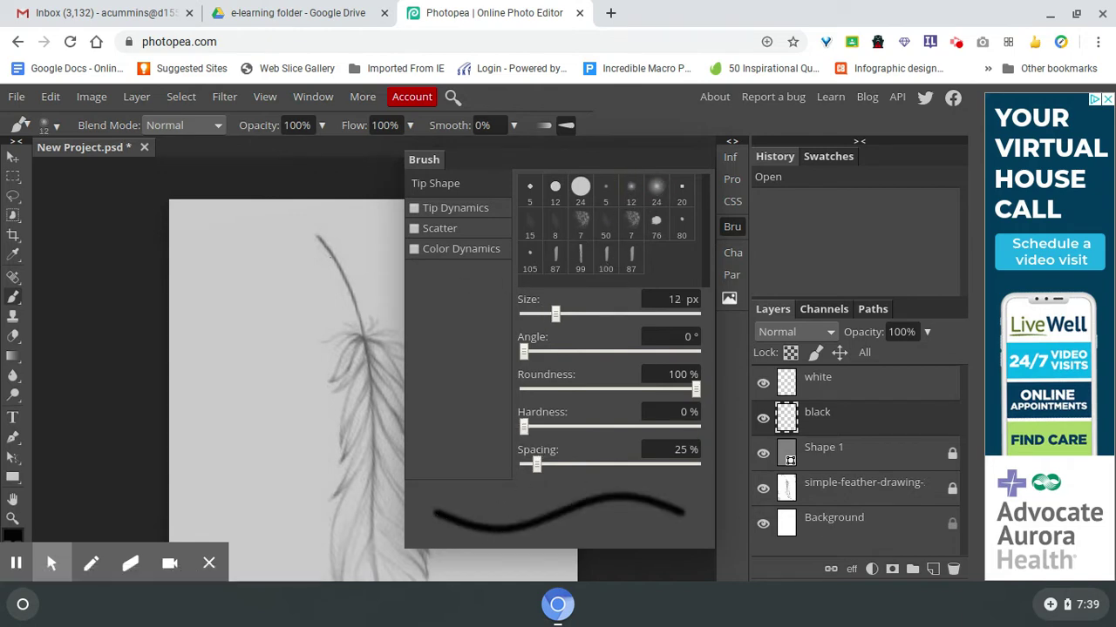
{"action": "left_click", "coordinate": [608, 260]}
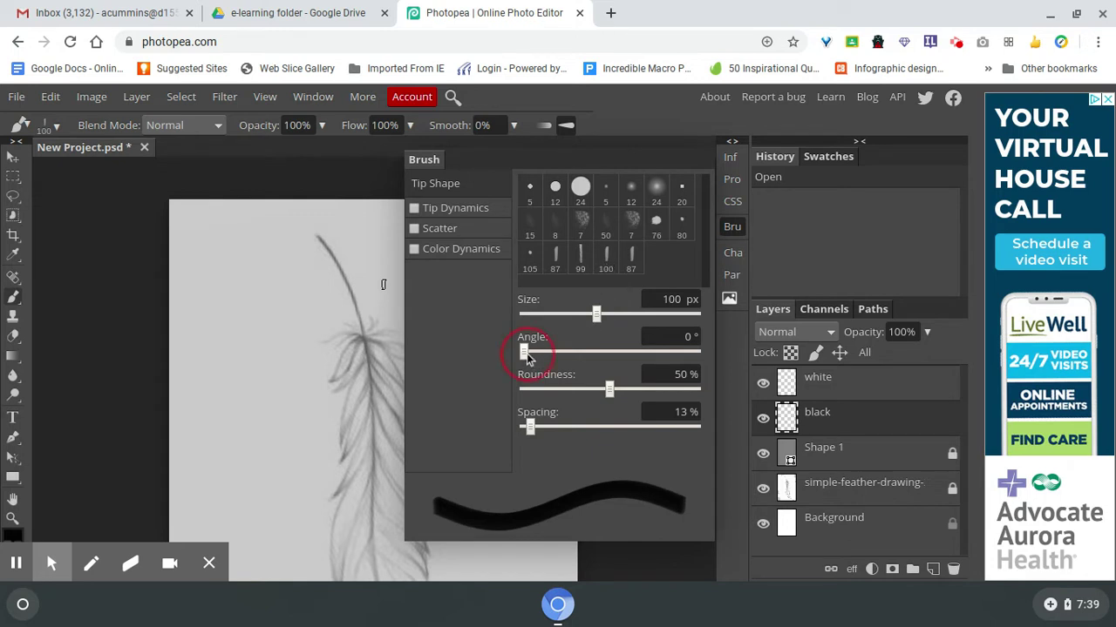
{"action": "left_click_drag", "start_coordinate": [525, 356], "coordinate": [560, 353]}
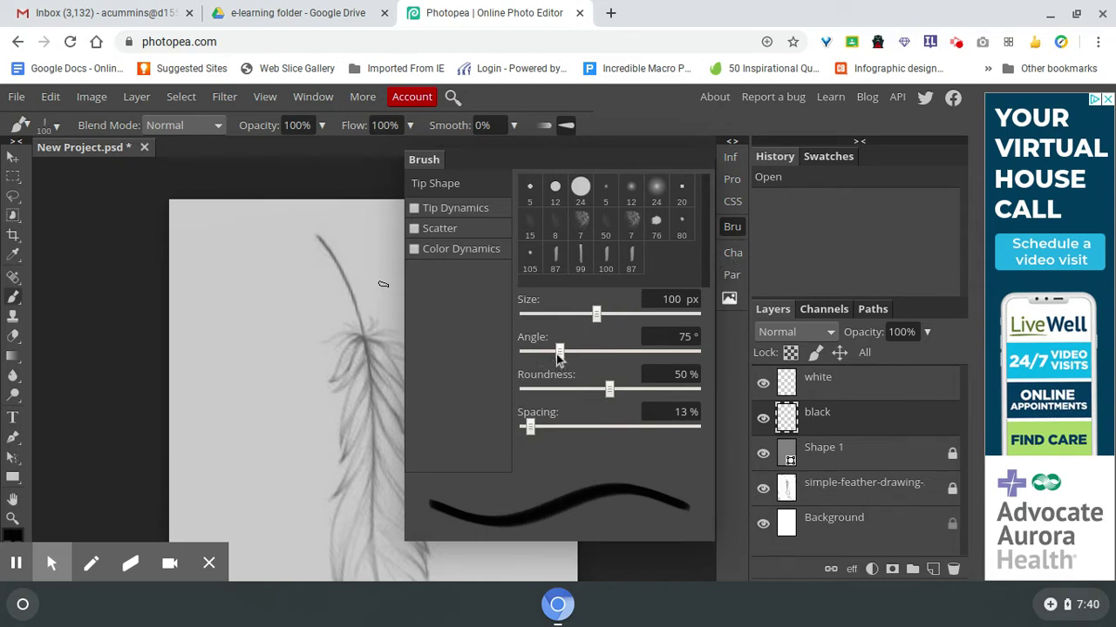
{"action": "left_click_drag", "start_coordinate": [559, 357], "coordinate": [554, 357]}
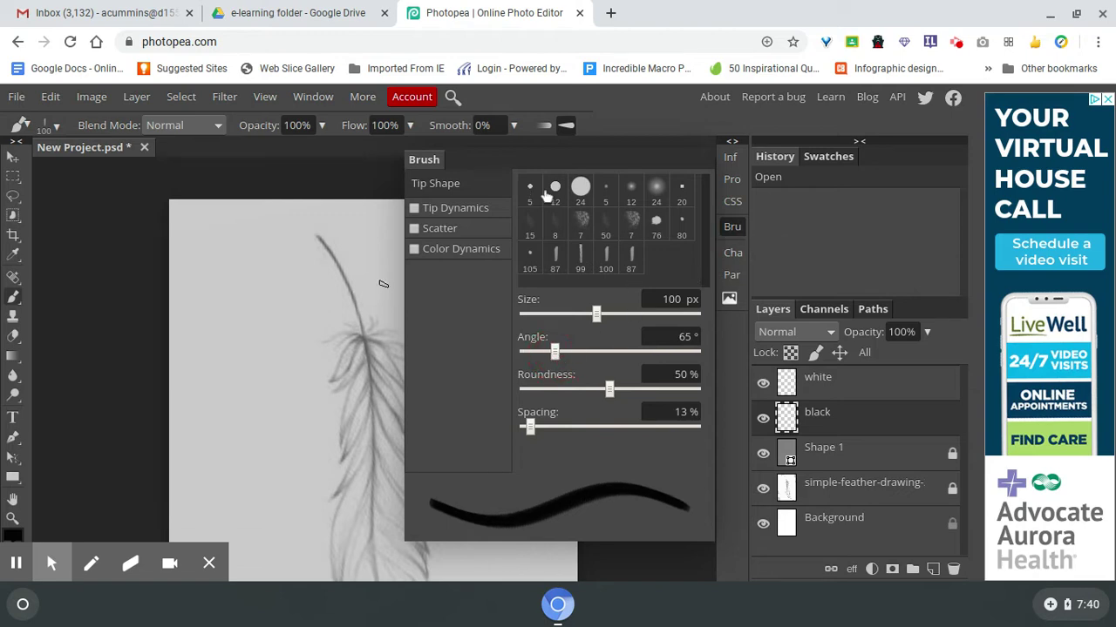
{"action": "left_click", "coordinate": [732, 229]}
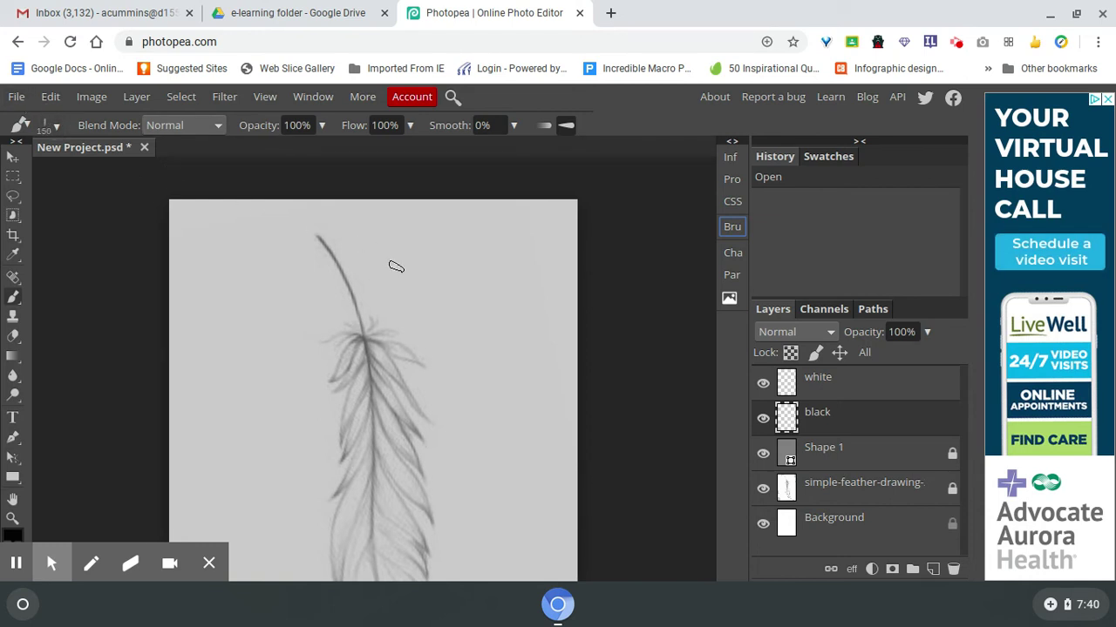
Try tracing the feather's quill on the black layer with a 45 px brush, and undo the stroke
{"action": "key", "text": "bracketleft"}
{"action": "key", "text": "bracketleft"}
{"action": "key", "text": "bracketleft"}
{"action": "key", "text": "bracketleft"}
{"action": "scroll", "coordinate": [373, 285], "scroll_direction": "up", "scroll_amount": 1}
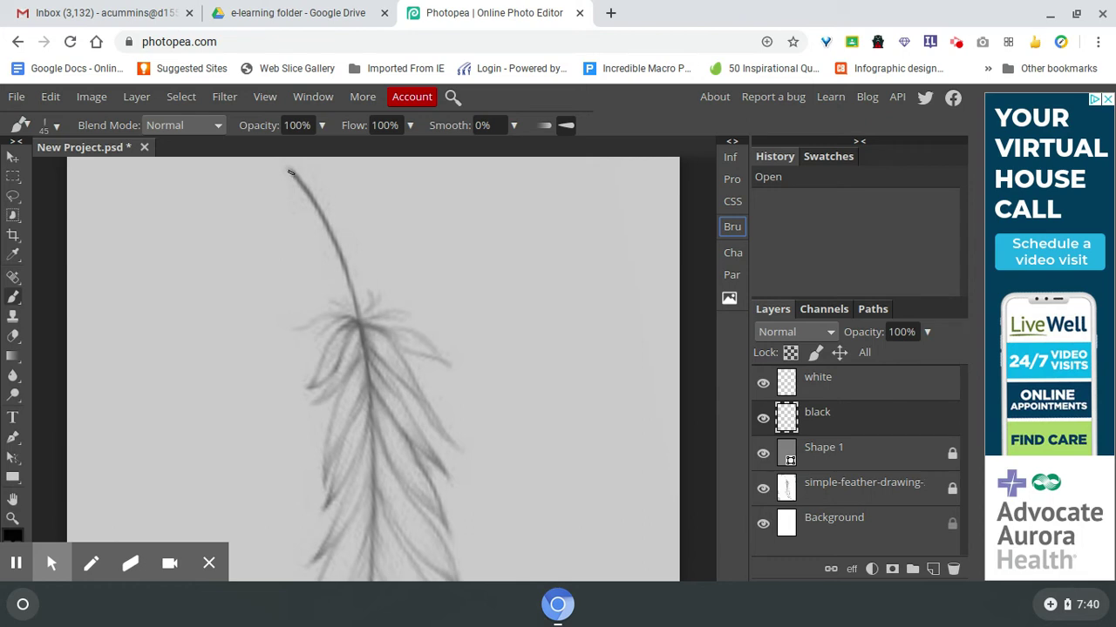
{"action": "mouse_move", "coordinate": [290, 172]}
{"action": "left_mouse_down"}
{"action": "mouse_move", "coordinate": [346, 254]}
{"action": "mouse_move", "coordinate": [371, 393]}
{"action": "left_mouse_up"}
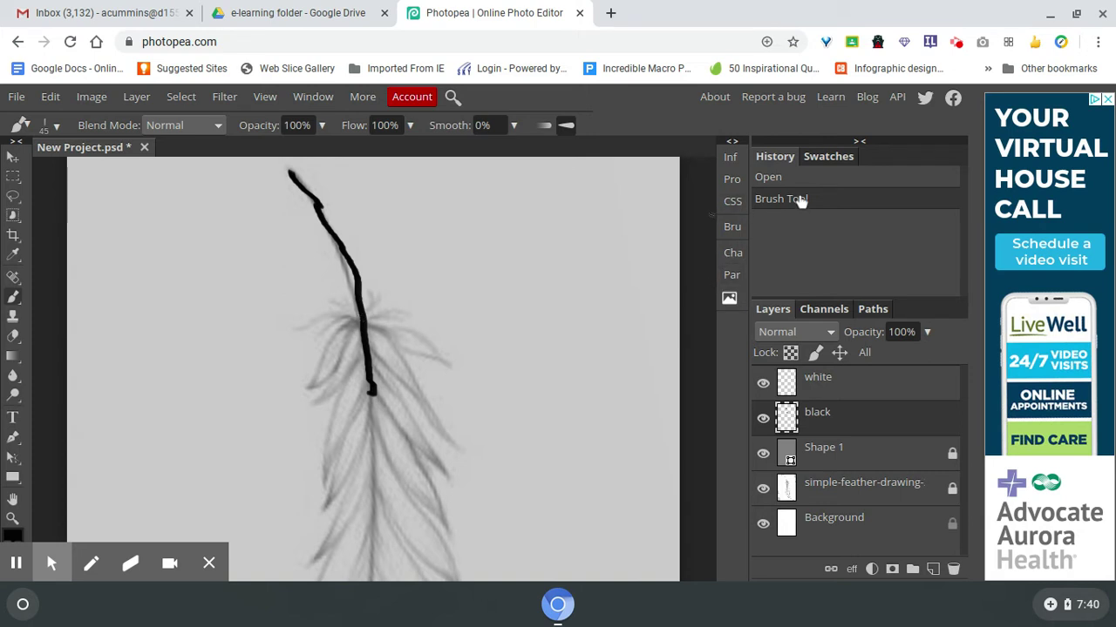
{"action": "left_click", "coordinate": [771, 181]}
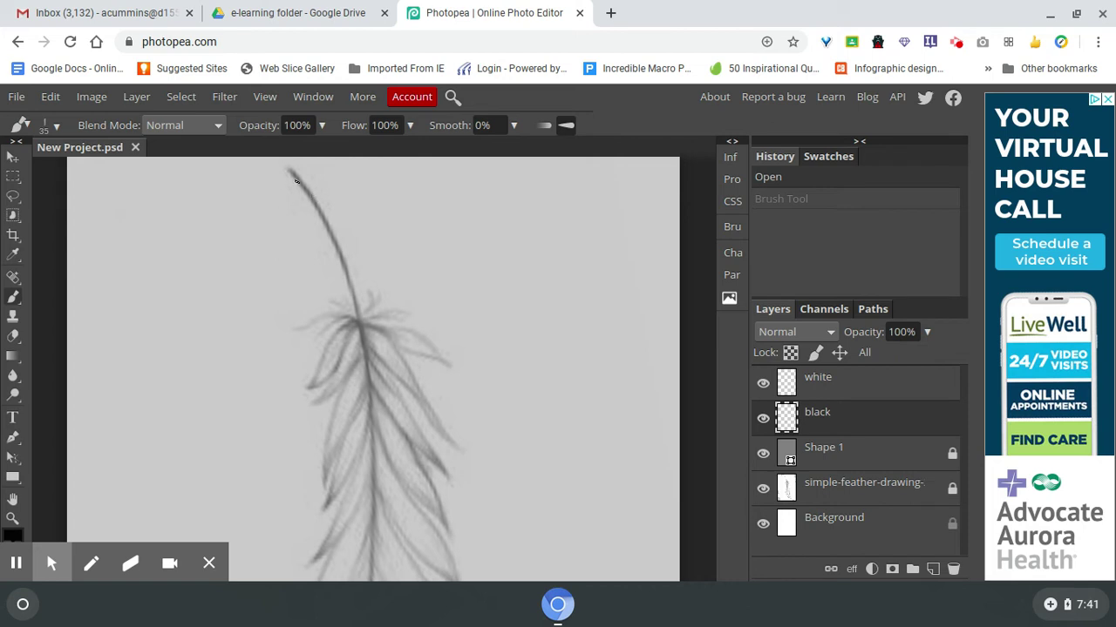
Paint the section of the central shaft running through the feather's tuft with the 35 px black brush
{"action": "left_click_drag", "start_coordinate": [348, 282], "coordinate": [369, 369]}
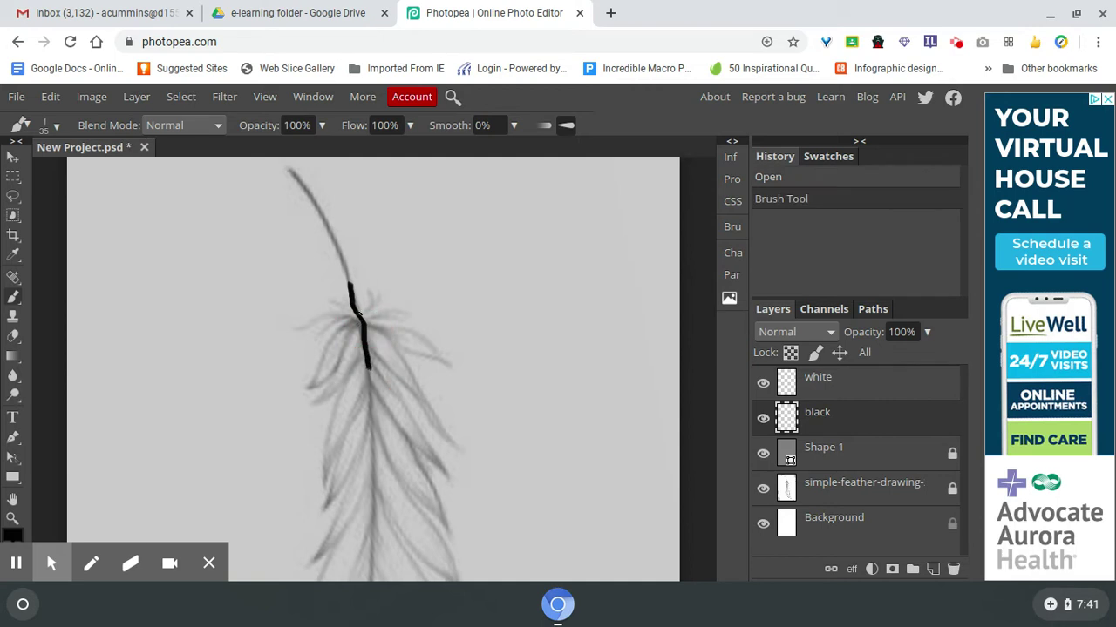
{"action": "left_click_drag", "start_coordinate": [357, 316], "coordinate": [362, 325]}
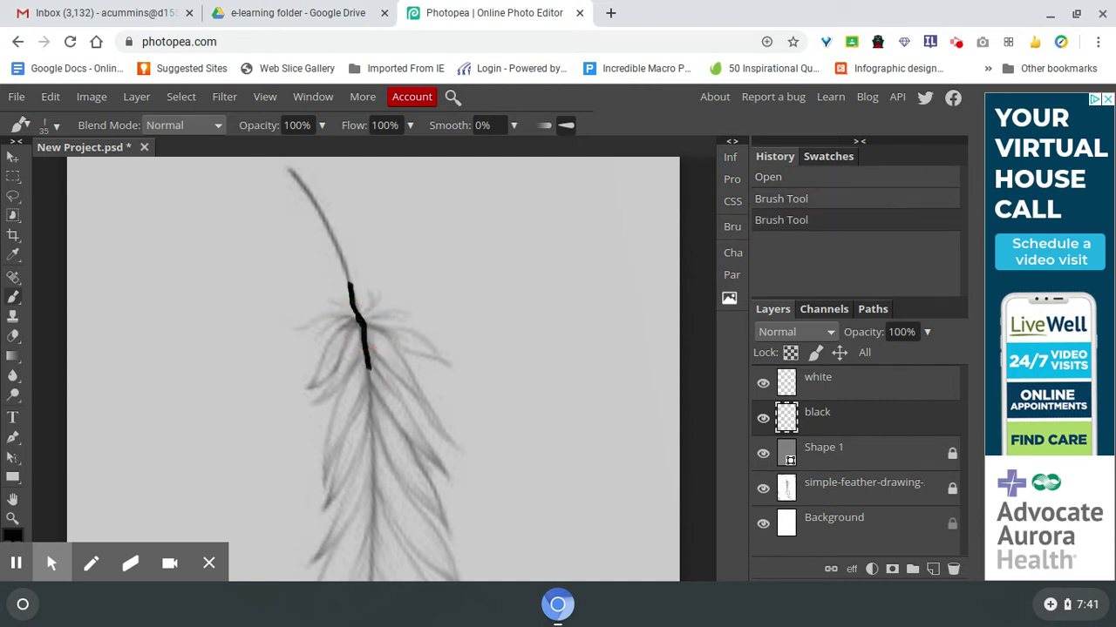
Reduce the brush to 20 px and trace the longer barbs branching off the right side of the shaft
{"action": "scroll", "coordinate": [366, 366], "scroll_direction": "up", "scroll_amount": 4}
{"action": "scroll", "coordinate": [366, 366], "scroll_direction": "down", "scroll_amount": 2}
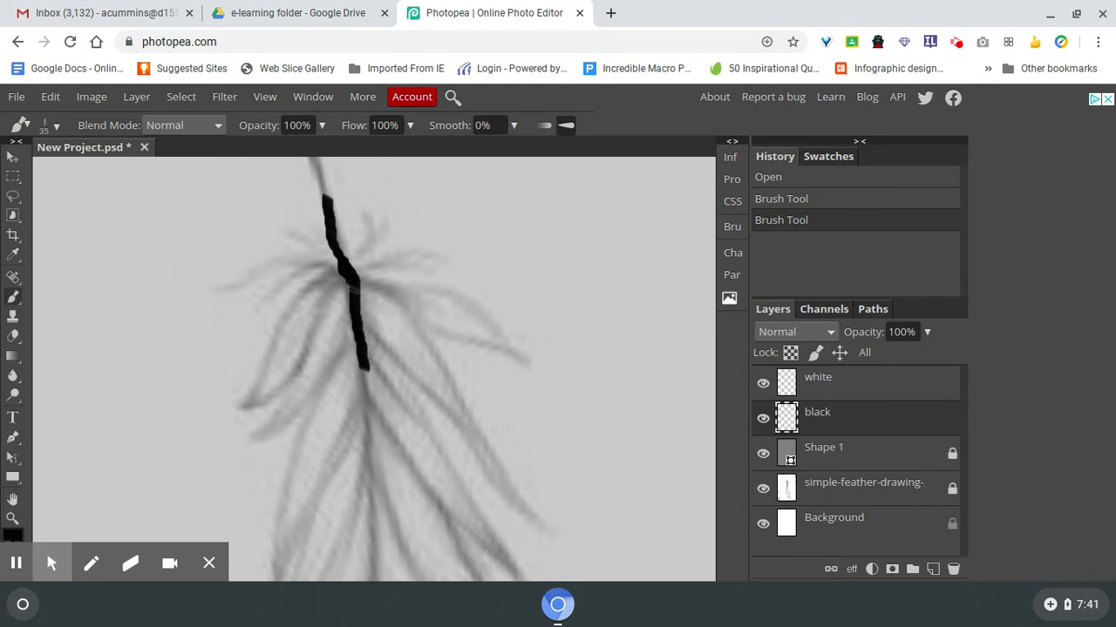
{"action": "key", "text": "bracketleft"}
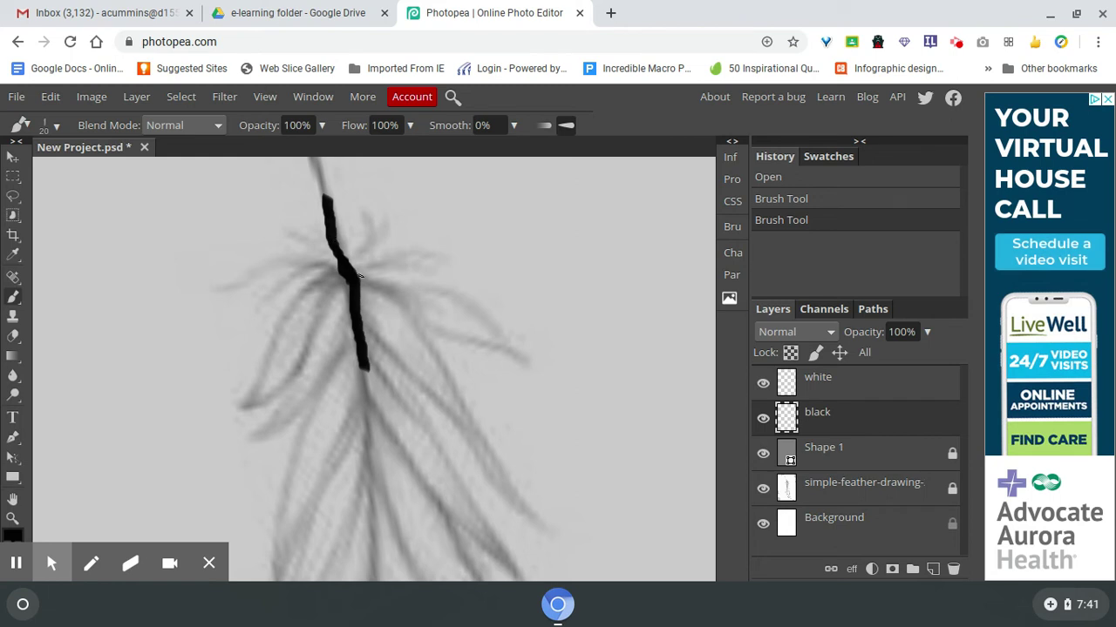
{"action": "mouse_move", "coordinate": [356, 277]}
{"action": "left_mouse_down"}
{"action": "mouse_move", "coordinate": [431, 289]}
{"action": "mouse_move", "coordinate": [517, 351]}
{"action": "left_mouse_up"}
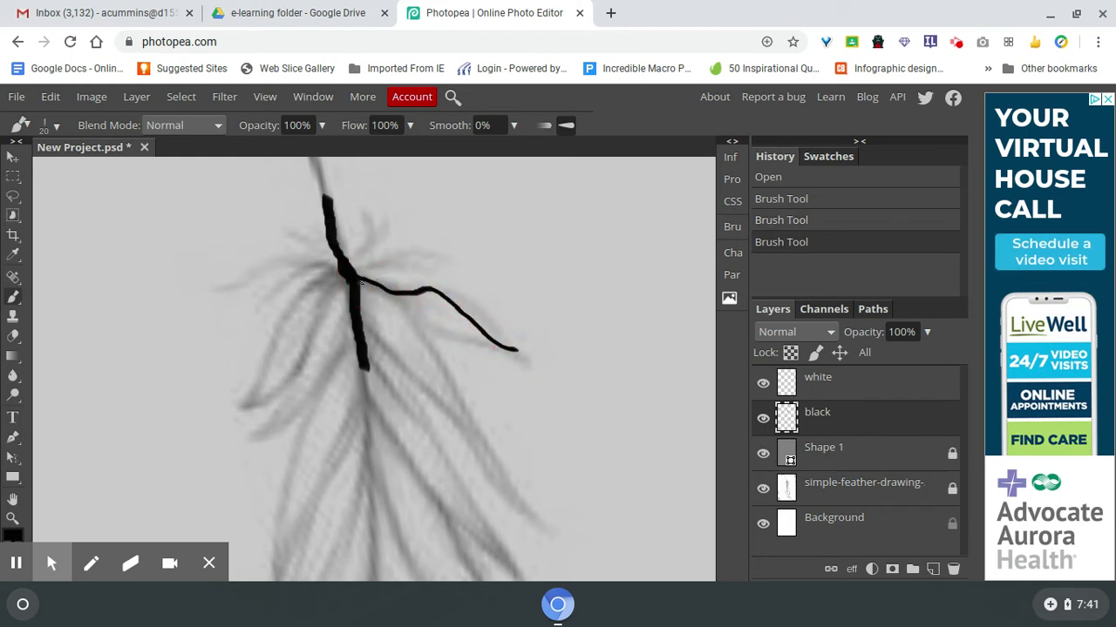
{"action": "mouse_move", "coordinate": [360, 281]}
{"action": "left_mouse_down"}
{"action": "mouse_move", "coordinate": [442, 334]}
{"action": "mouse_move", "coordinate": [521, 352]}
{"action": "left_mouse_up"}
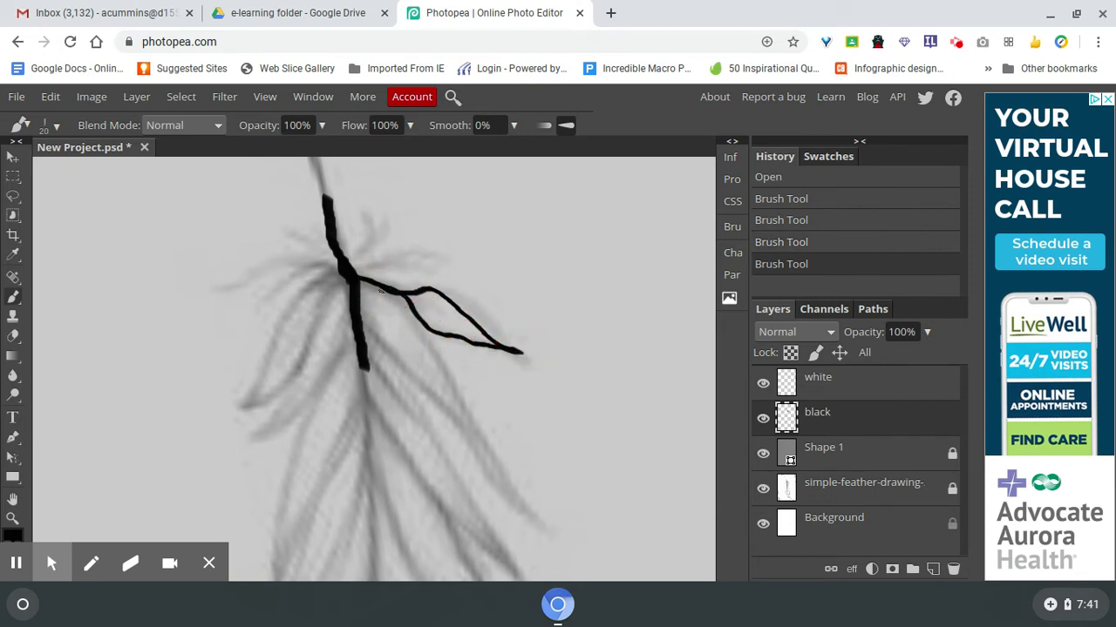
{"action": "left_click_drag", "start_coordinate": [391, 294], "coordinate": [537, 523]}
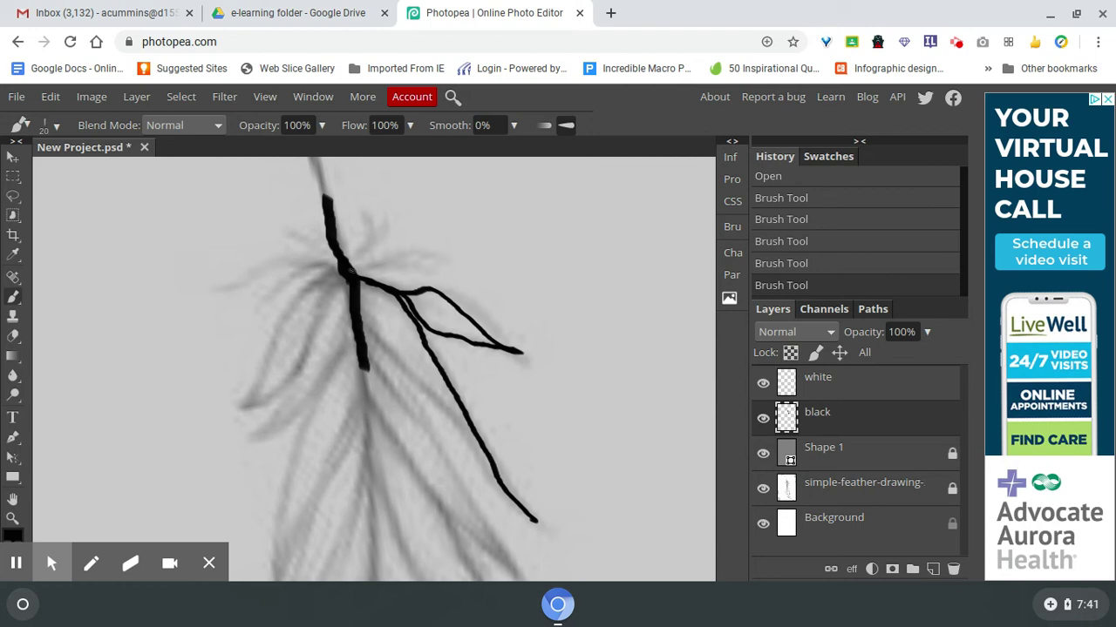
Trace the short tuft strands on the right side of the shaft, reducing the brush to 9 px for the finer ones
{"action": "mouse_move", "coordinate": [340, 260]}
{"action": "left_mouse_down"}
{"action": "mouse_move", "coordinate": [363, 252]}
{"action": "mouse_move", "coordinate": [367, 220]}
{"action": "left_mouse_up"}
{"action": "mouse_move", "coordinate": [347, 263]}
{"action": "left_mouse_down"}
{"action": "mouse_move", "coordinate": [380, 252]}
{"action": "mouse_move", "coordinate": [426, 268]}
{"action": "left_mouse_up"}
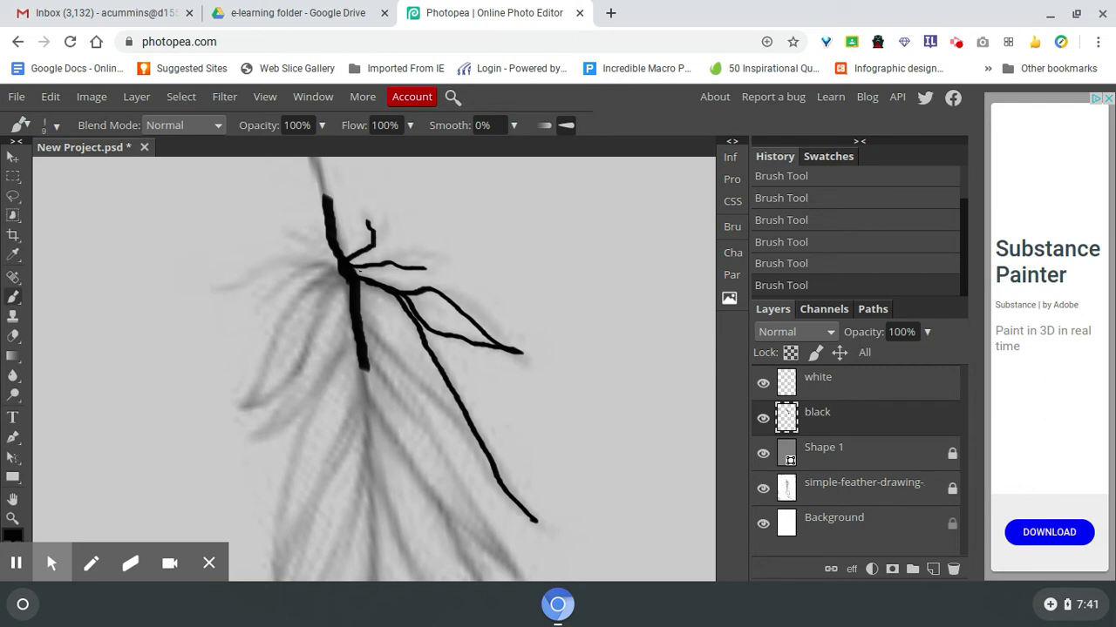
{"action": "left_click_drag", "start_coordinate": [348, 266], "coordinate": [427, 259]}
{"action": "mouse_move", "coordinate": [348, 264]}
{"action": "left_mouse_down"}
{"action": "mouse_move", "coordinate": [378, 249]}
{"action": "mouse_move", "coordinate": [385, 222]}
{"action": "left_mouse_up"}
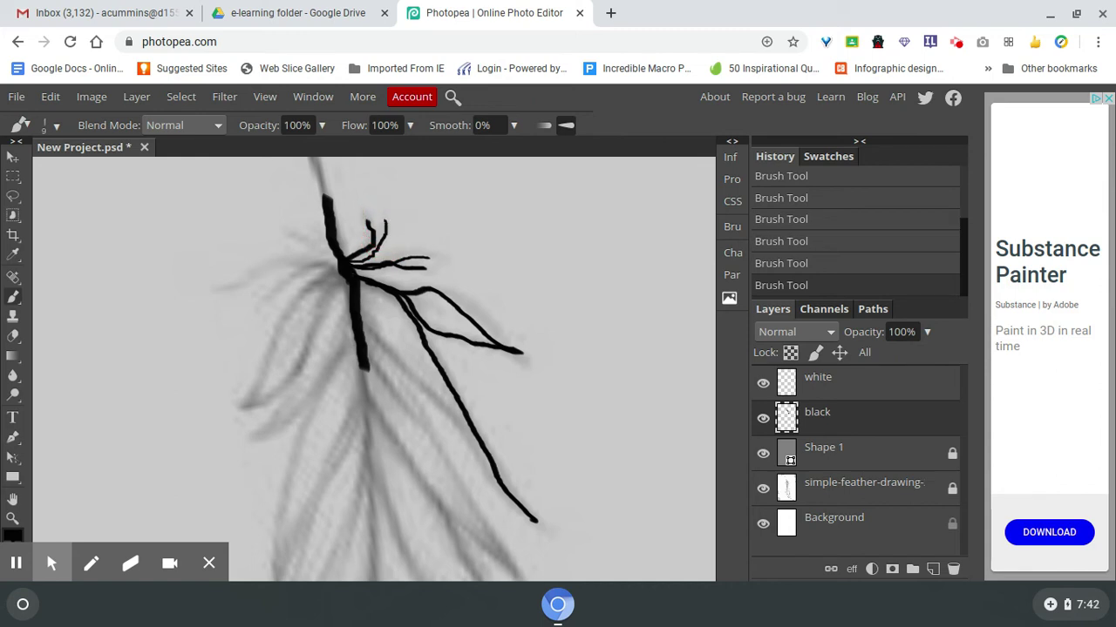
{"action": "mouse_move", "coordinate": [351, 268]}
{"action": "left_mouse_down"}
{"action": "mouse_move", "coordinate": [399, 277]}
{"action": "mouse_move", "coordinate": [361, 278]}
{"action": "mouse_move", "coordinate": [402, 335]}
{"action": "left_mouse_up"}
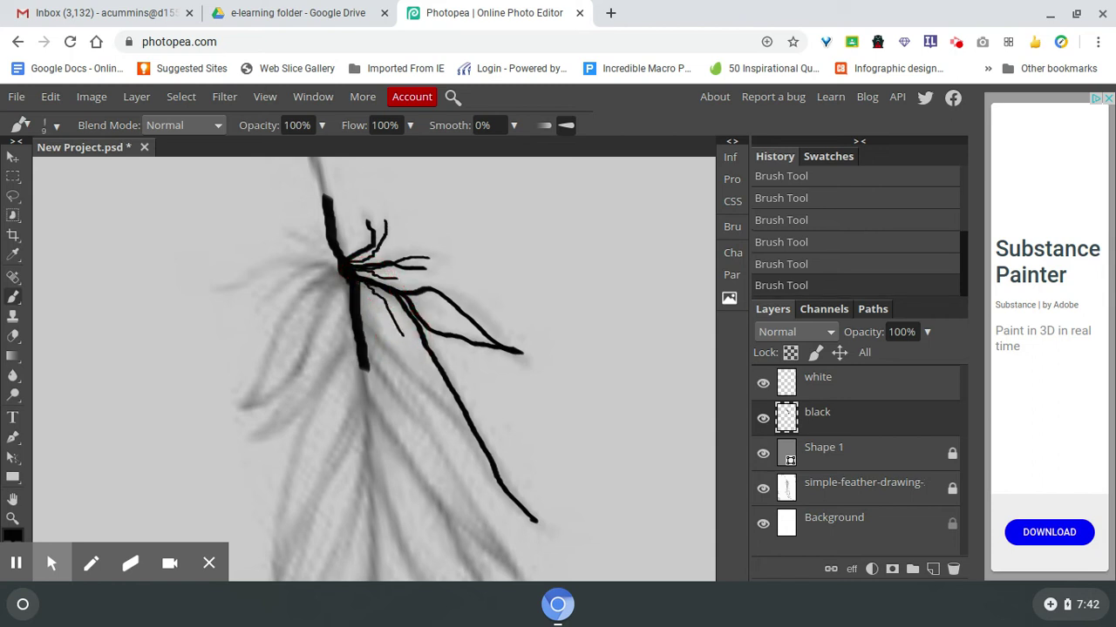
Trace three barbs on the left side of the shaft with the 9 px brush and touch up the shaft at the tuft
{"action": "mouse_move", "coordinate": [357, 283]}
{"action": "left_mouse_down"}
{"action": "mouse_move", "coordinate": [371, 310]}
{"action": "mouse_move", "coordinate": [361, 287]}
{"action": "mouse_move", "coordinate": [337, 287]}
{"action": "mouse_move", "coordinate": [305, 373]}
{"action": "mouse_move", "coordinate": [252, 403]}
{"action": "left_mouse_up"}
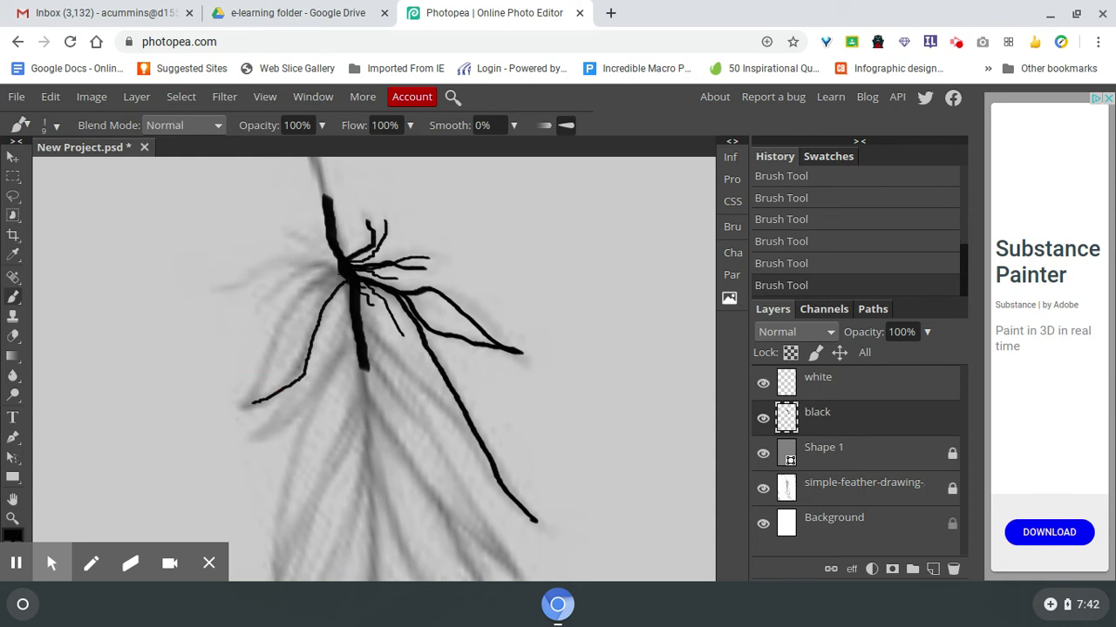
{"action": "mouse_move", "coordinate": [340, 270]}
{"action": "left_mouse_down"}
{"action": "mouse_move", "coordinate": [300, 270]}
{"action": "mouse_move", "coordinate": [260, 301]}
{"action": "mouse_move", "coordinate": [258, 319]}
{"action": "left_mouse_up"}
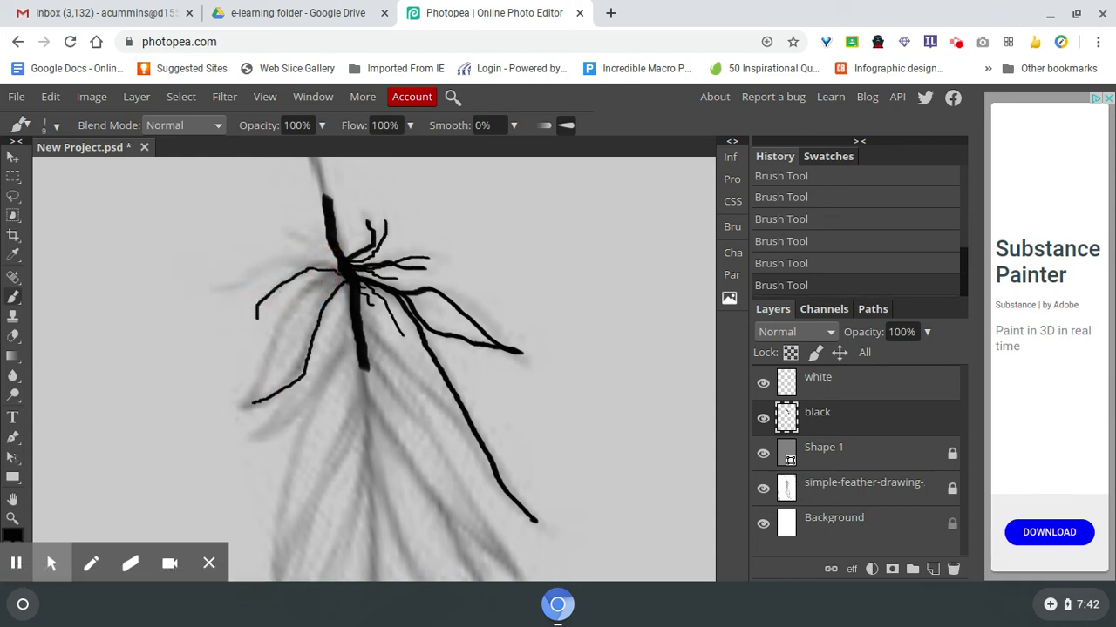
{"action": "mouse_move", "coordinate": [342, 270]}
{"action": "left_mouse_down"}
{"action": "mouse_move", "coordinate": [323, 281]}
{"action": "mouse_move", "coordinate": [264, 267]}
{"action": "mouse_move", "coordinate": [231, 288]}
{"action": "left_mouse_up"}
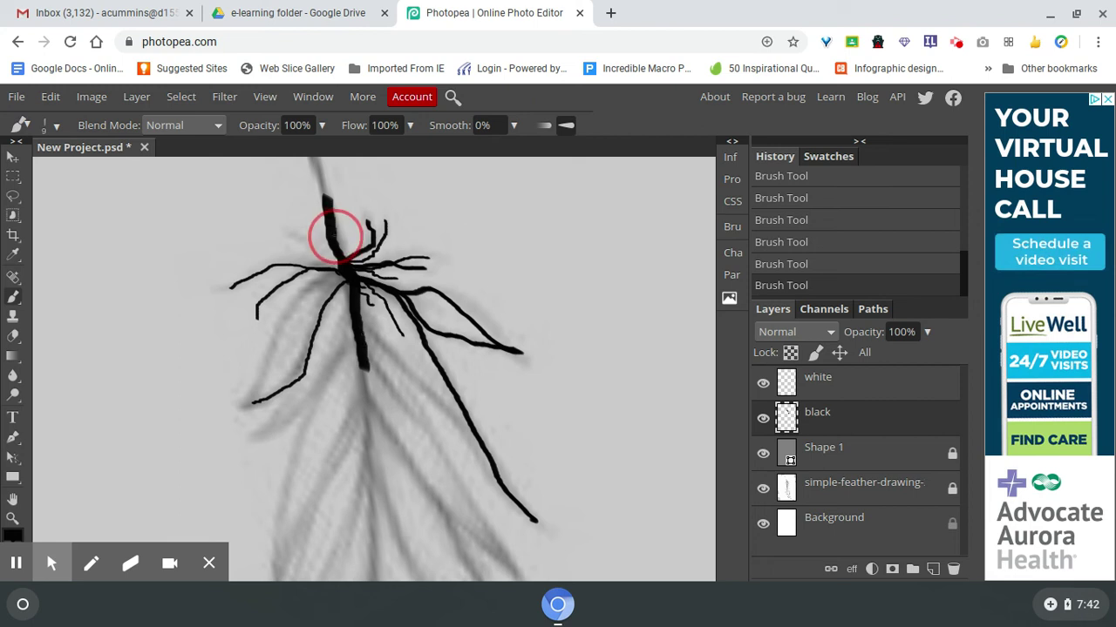
{"action": "left_click_drag", "start_coordinate": [338, 241], "coordinate": [350, 268]}
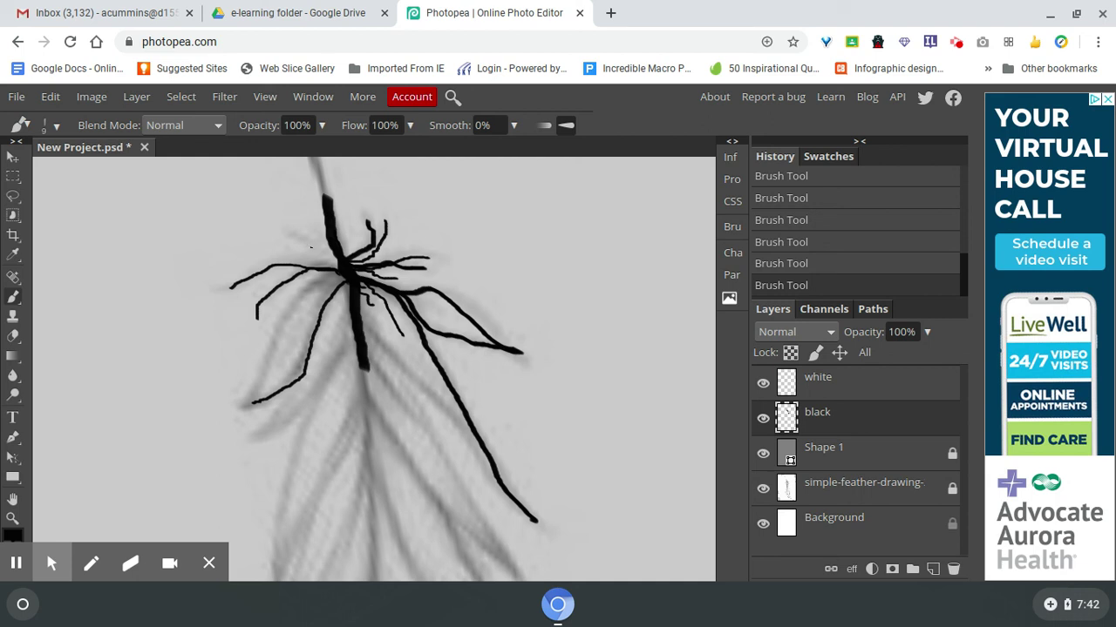
Compare the black linework with the reference by hiding and showing the feather drawing layer, both close up and zoomed out
{"action": "left_click", "coordinate": [764, 491]}
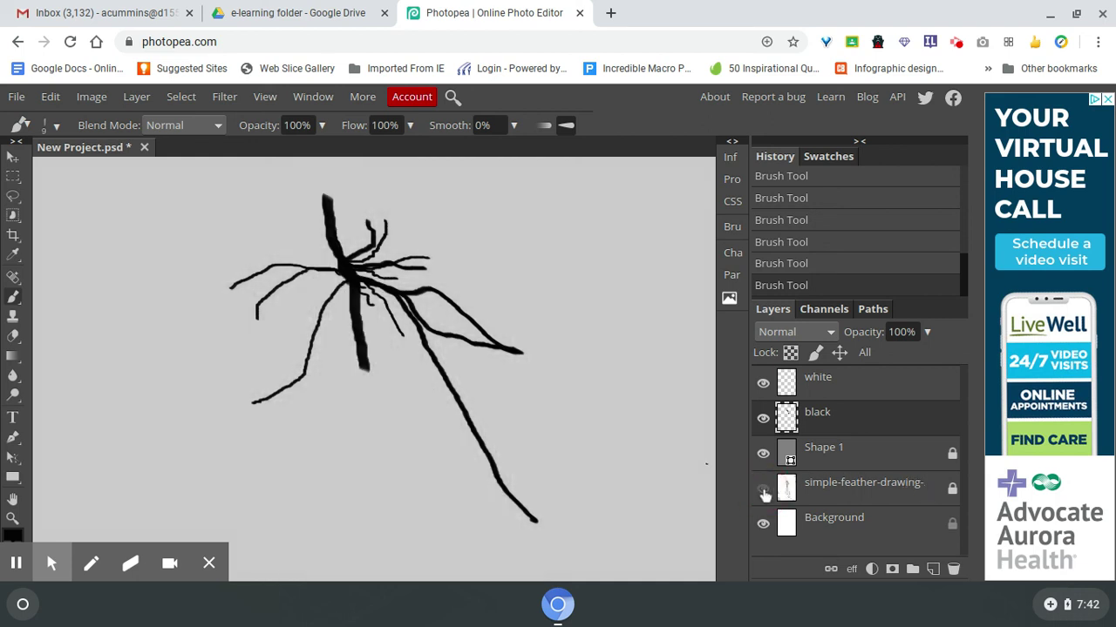
{"action": "left_click", "coordinate": [764, 491]}
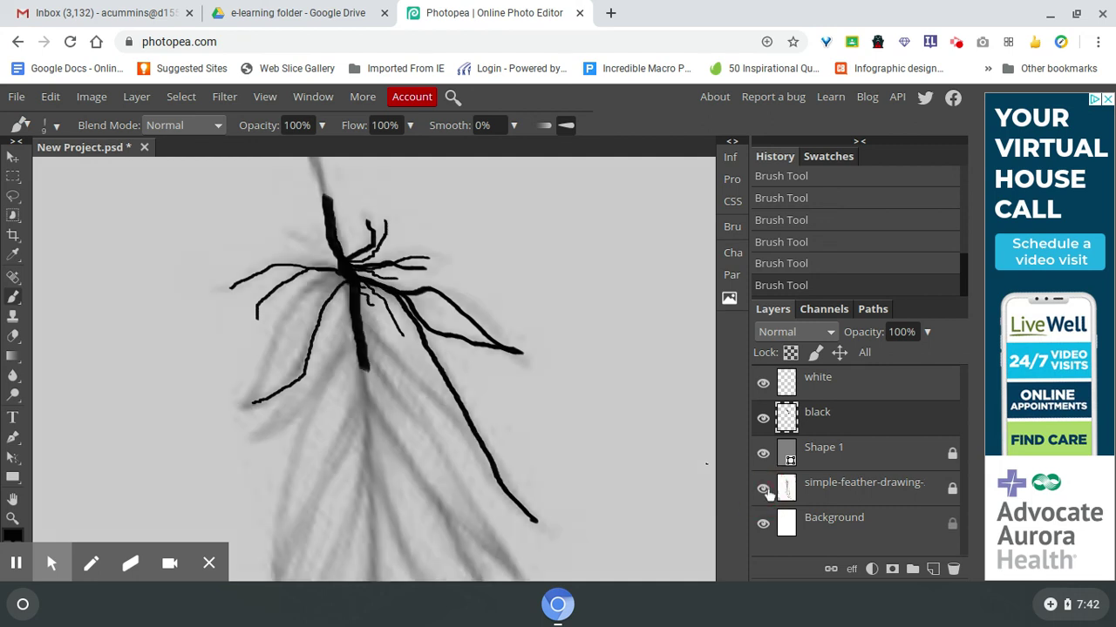
{"action": "key", "text": "ctrl+minus"}
{"action": "key", "text": "ctrl+minus"}
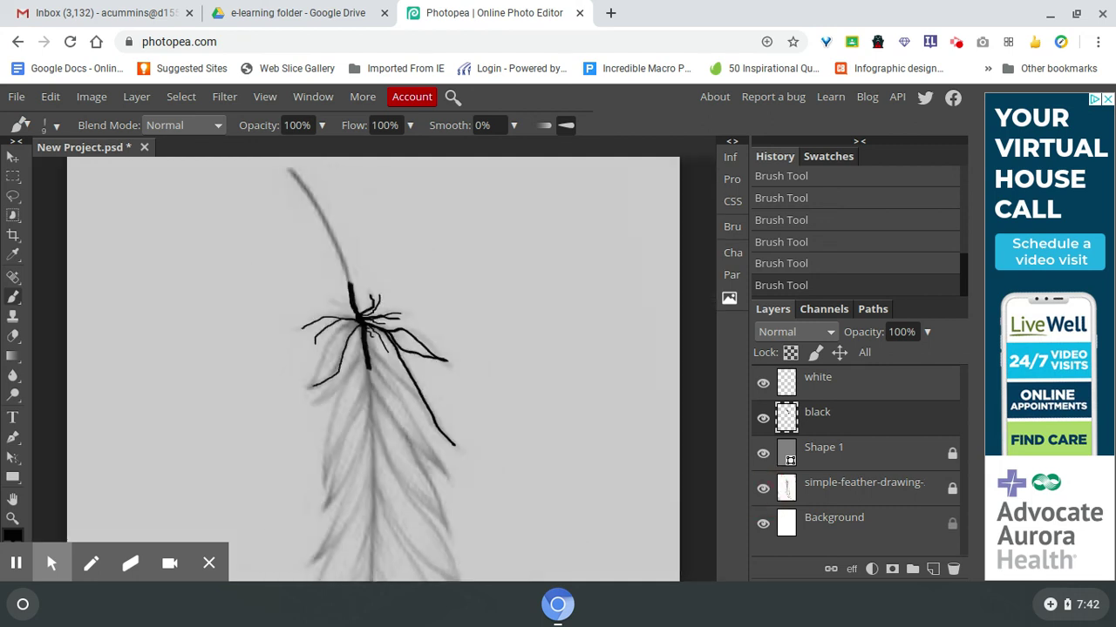
{"action": "left_click", "coordinate": [764, 491]}
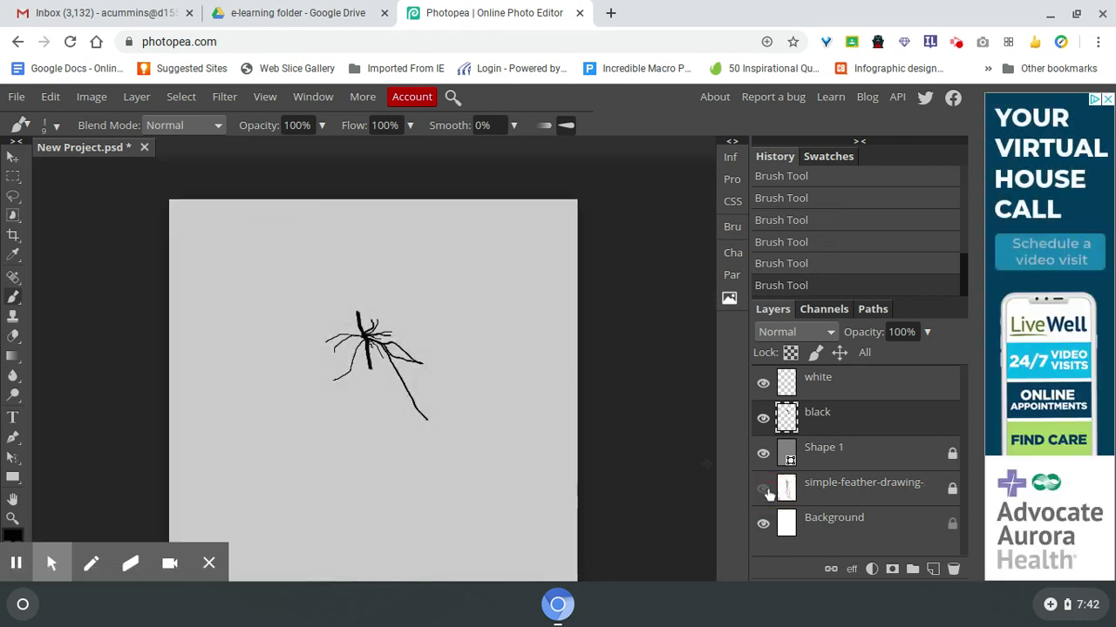
{"action": "left_click", "coordinate": [763, 491]}
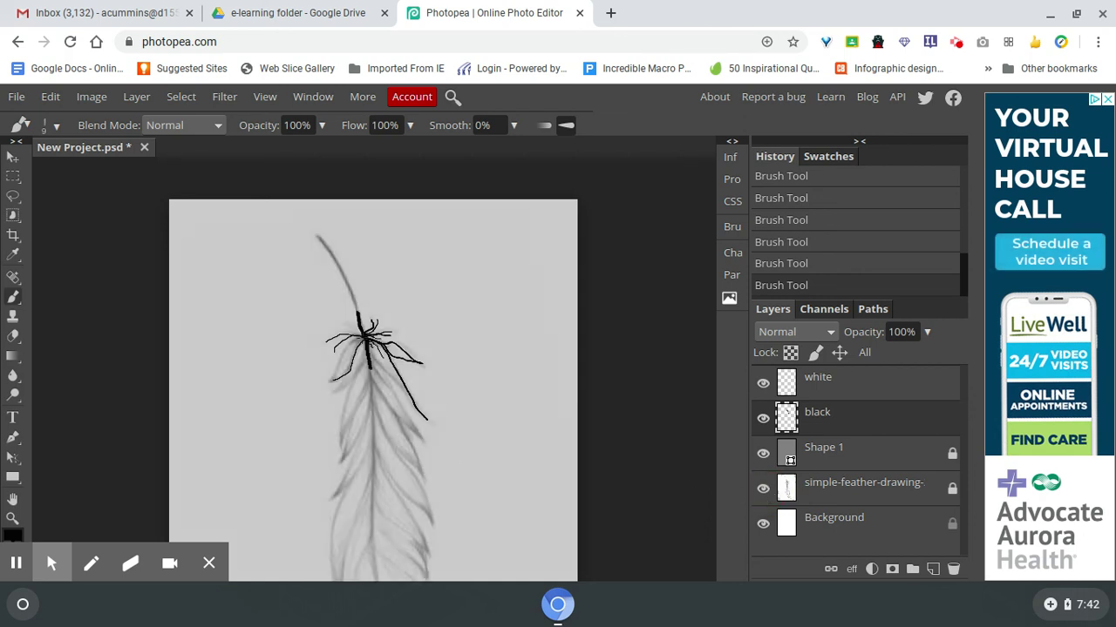